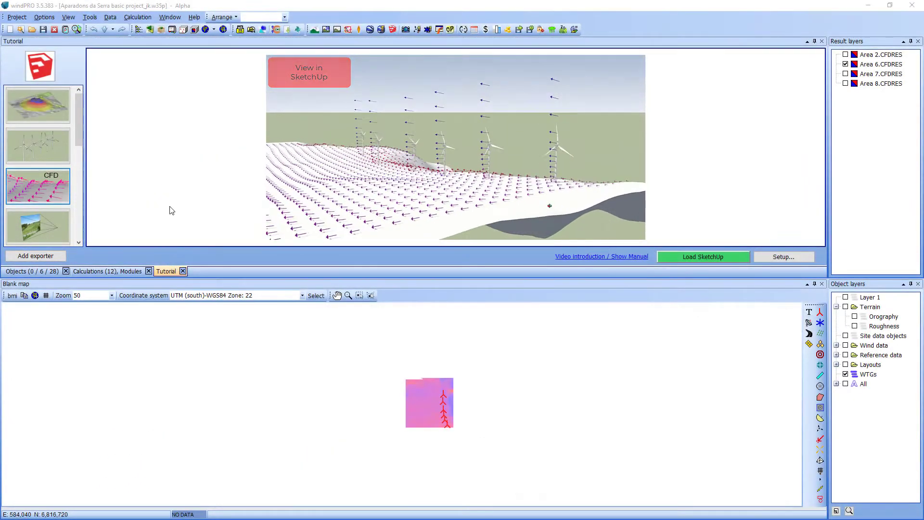
Step: Create a CFD quiver plot exporter and load the Area 6.CFDRES result file into it
left_click(55, 185)
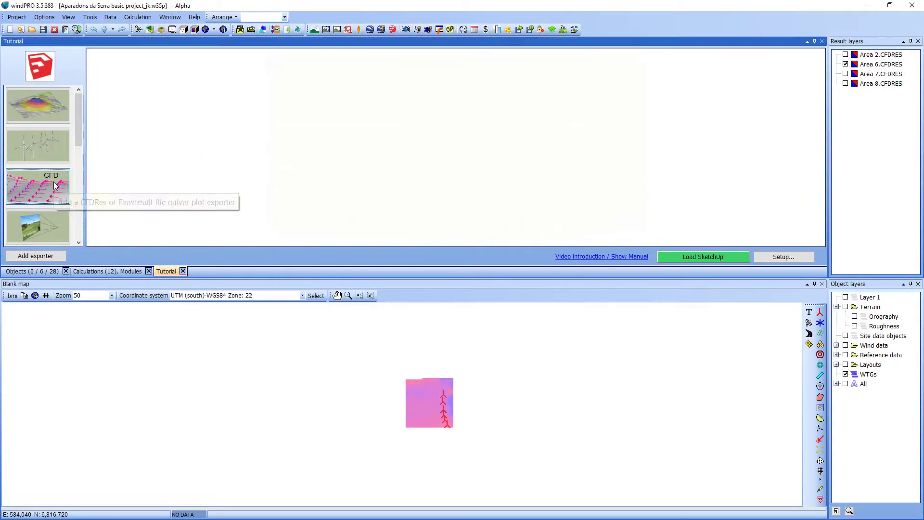
double_click(55, 186)
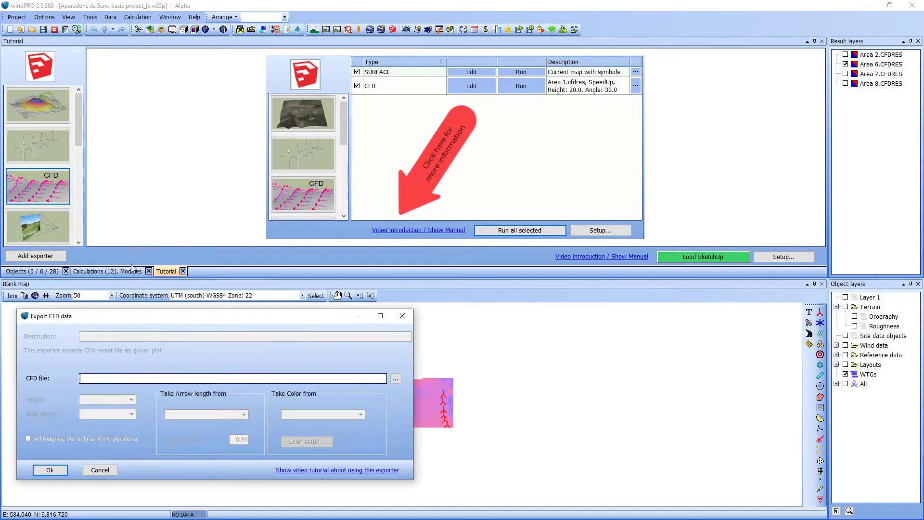
left_click(396, 379)
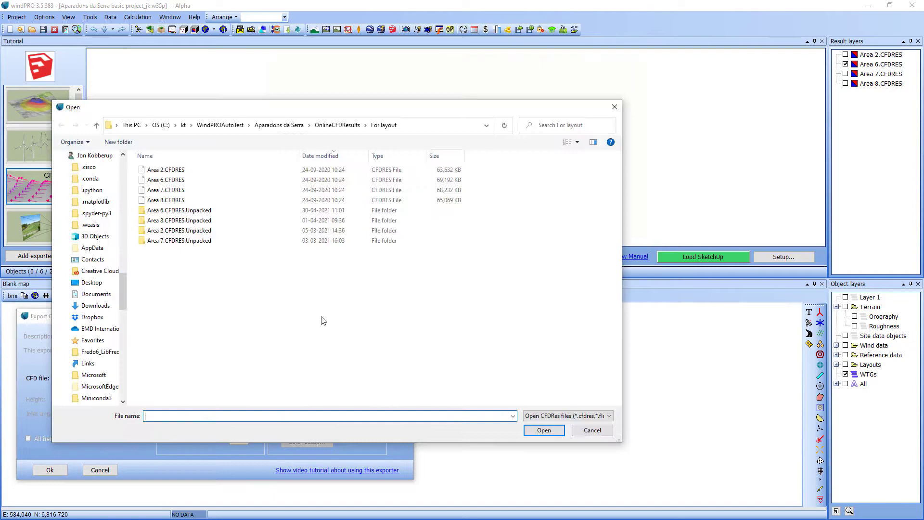
double_click(181, 182)
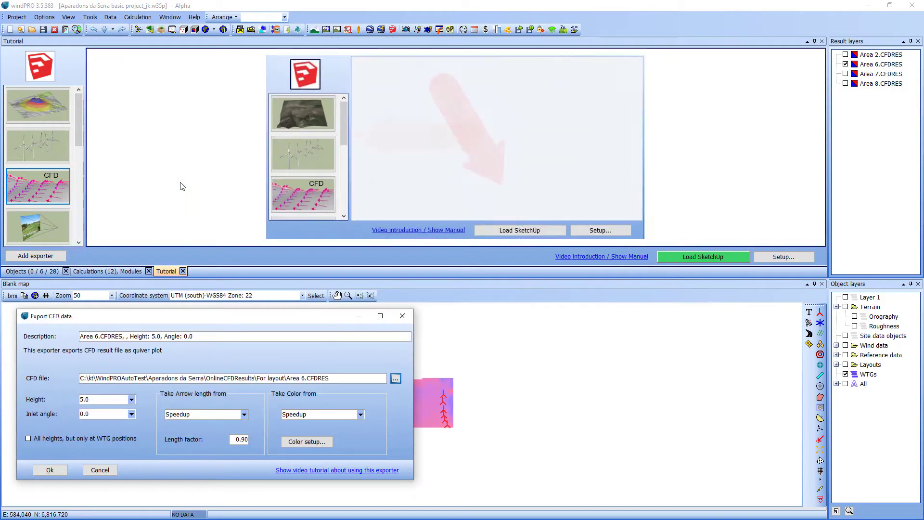
Step: Set the CFD exporter's inlet angle to 90.0 and its height to 20.0
left_click(131, 400)
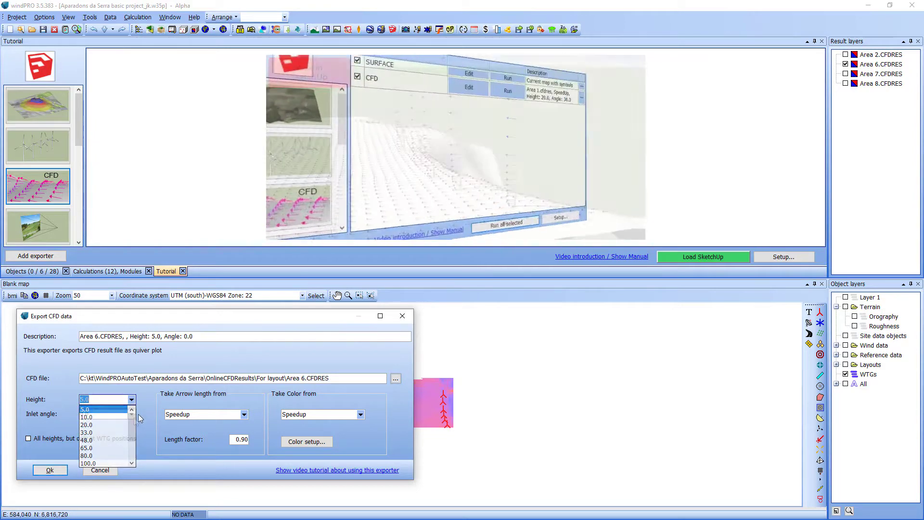
left_click(137, 414)
left_click(131, 413)
left_click_drag(132, 427, 133, 438)
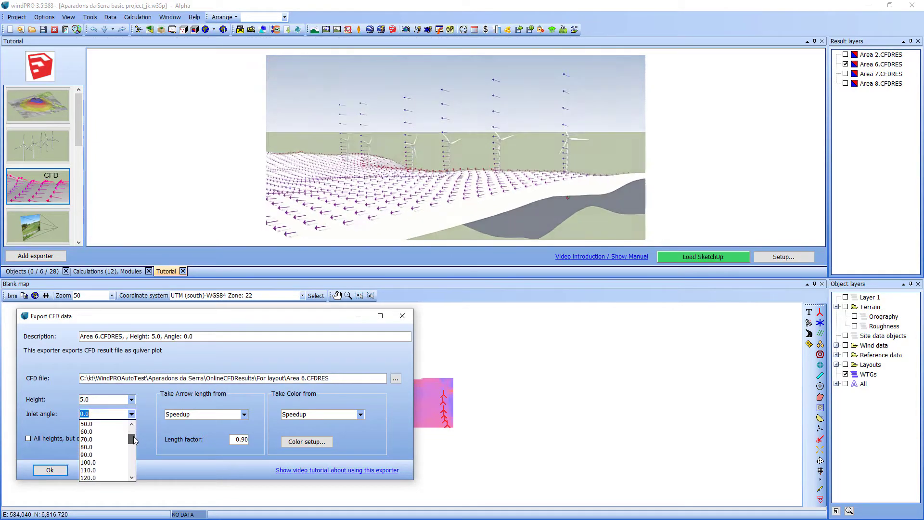
left_click(86, 455)
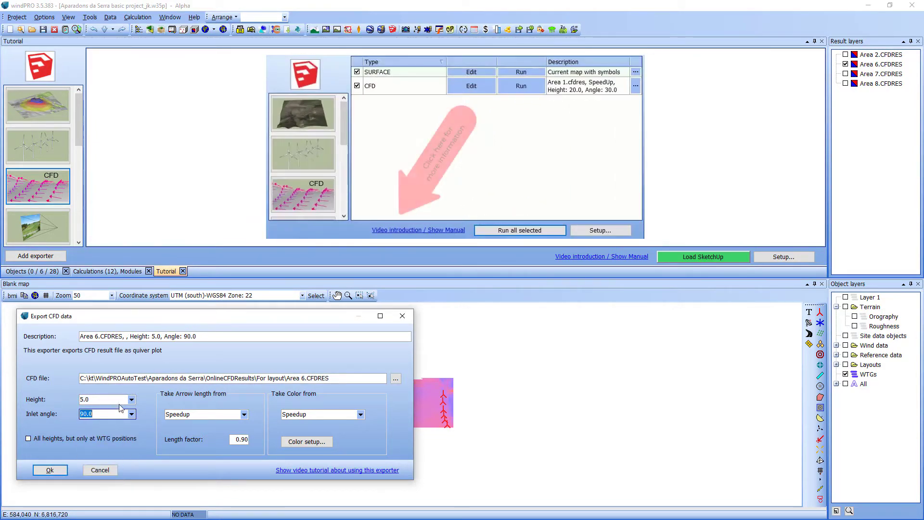
left_click(132, 398)
left_click(104, 426)
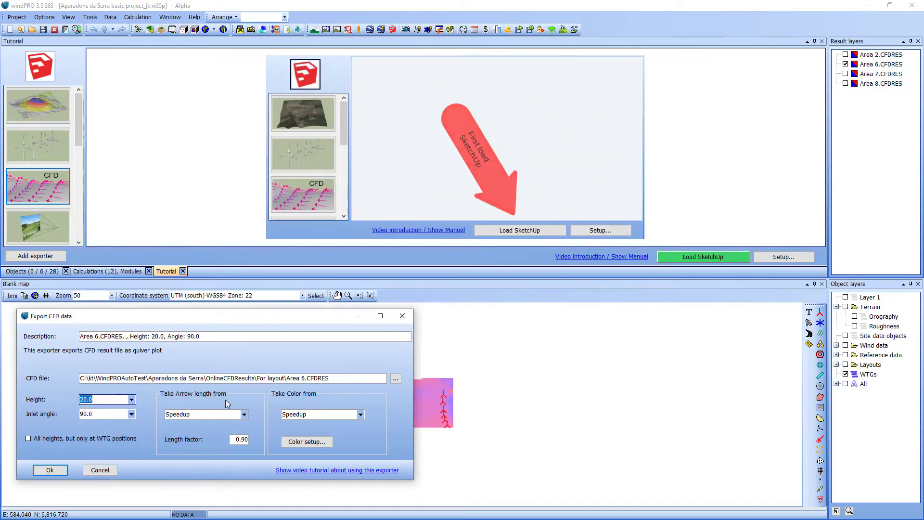
Step: Take both the arrow length and the arrow color from Speedup, and confirm the CFD exporter
left_click(244, 414)
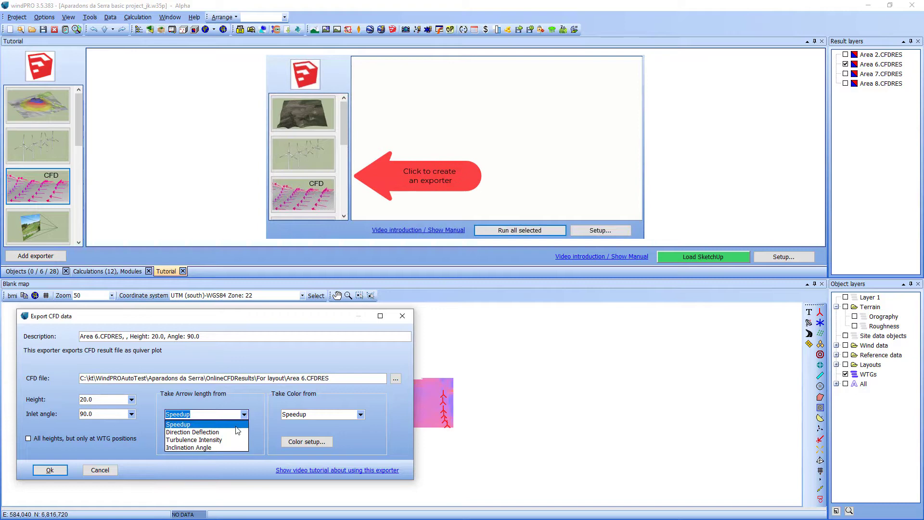
left_click(236, 426)
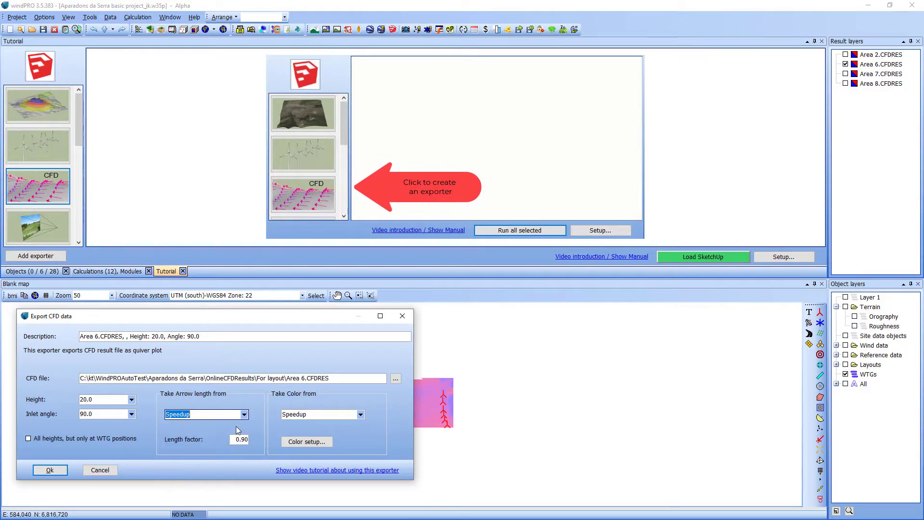
left_click(360, 415)
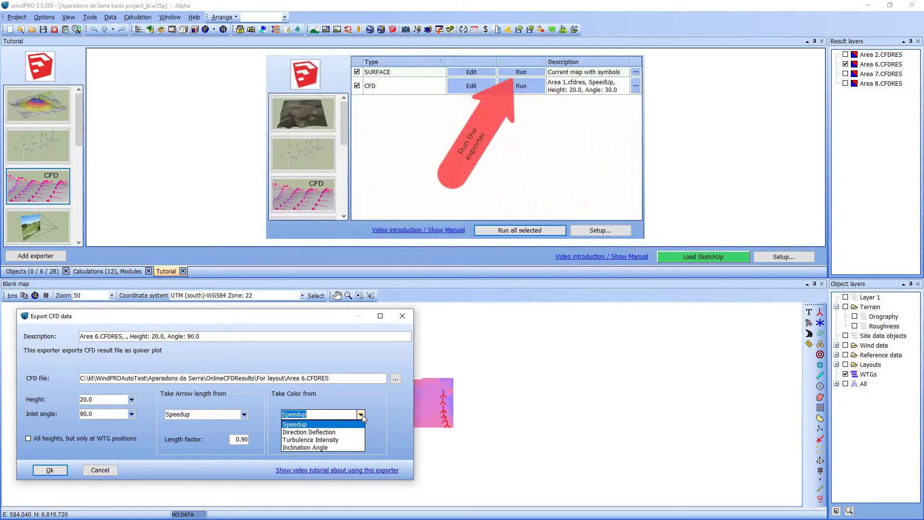
left_click(298, 424)
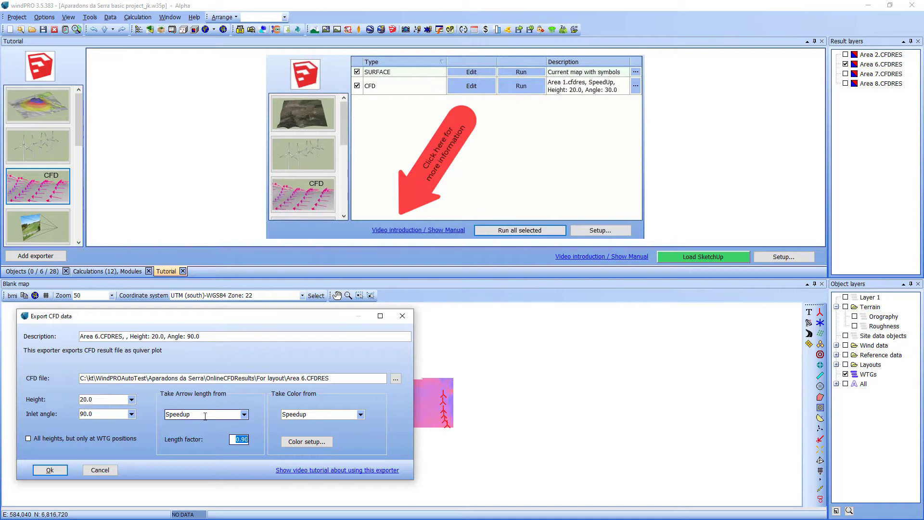
left_click(205, 416)
left_click(54, 470)
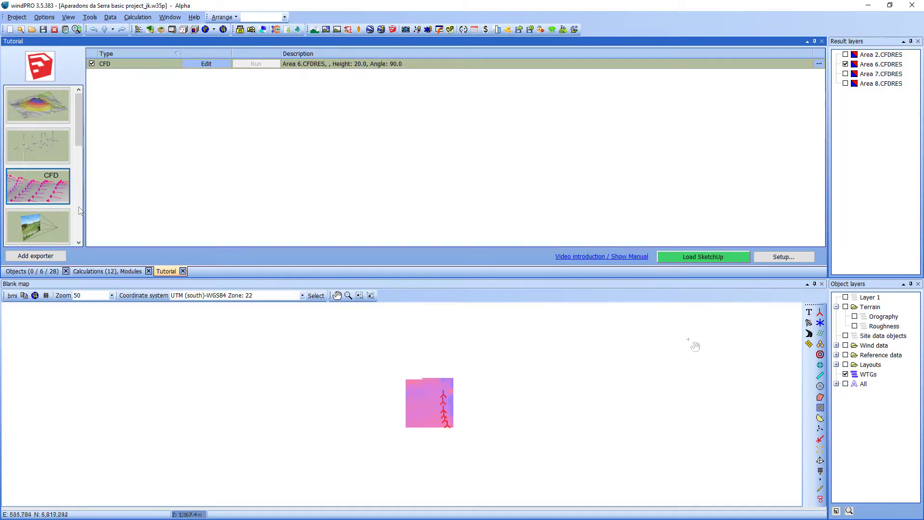
Step: Define the area of interest as a rectangle about 2326 by 2343 m enclosing the CFD result area and turbines on the map
left_click(783, 256)
left_click(255, 109)
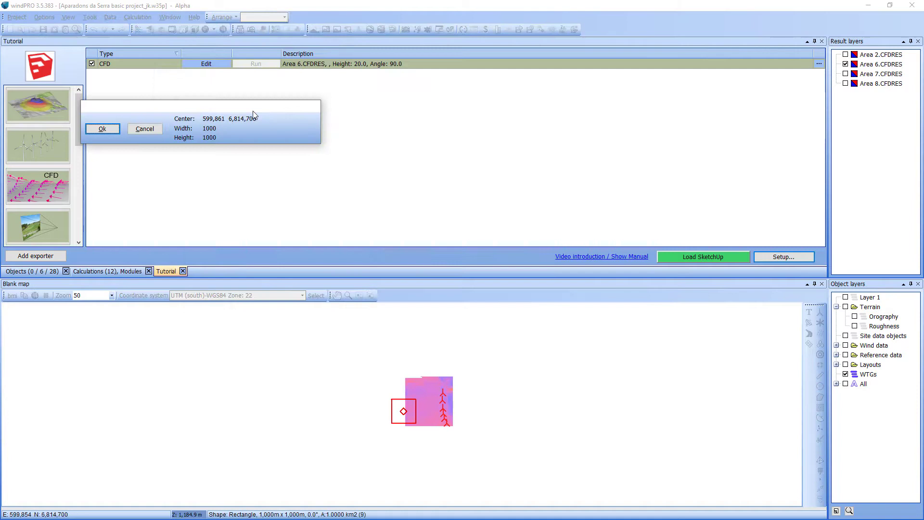
left_click_drag(406, 416, 450, 399)
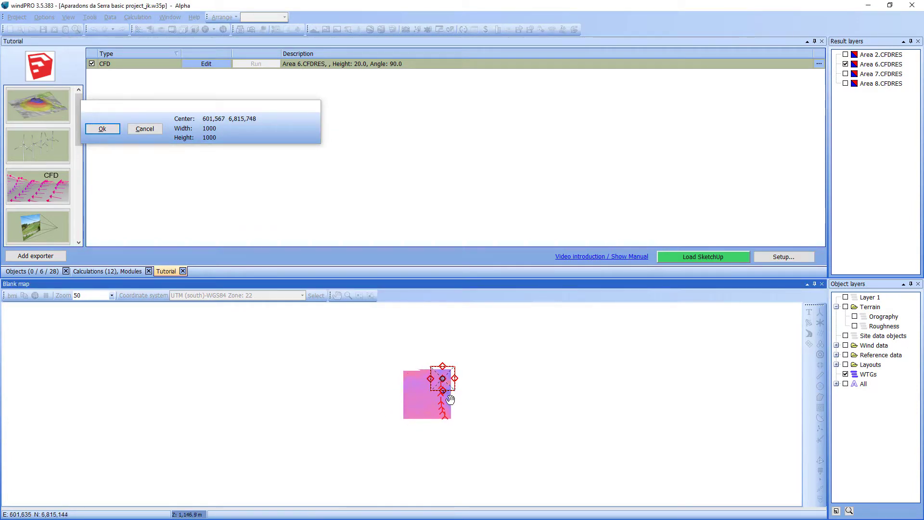
left_click_drag(455, 366, 398, 423)
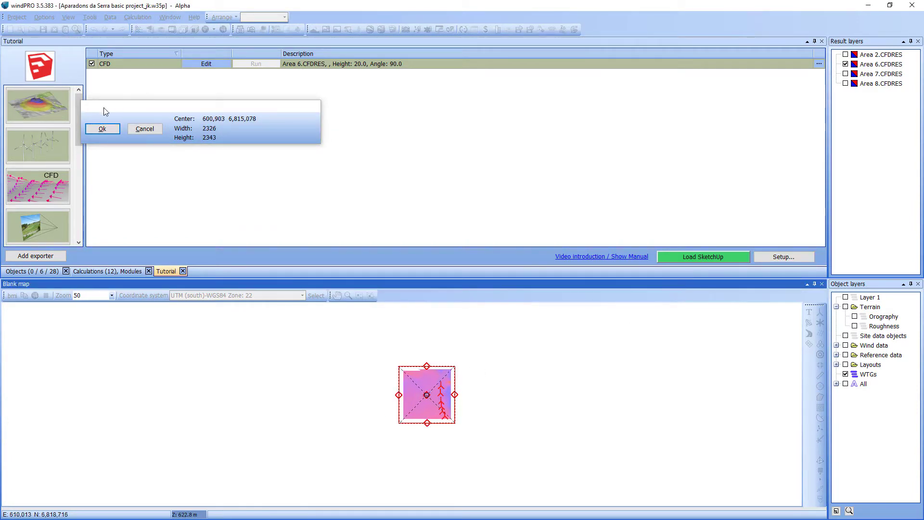
left_click(102, 129)
left_click(182, 299)
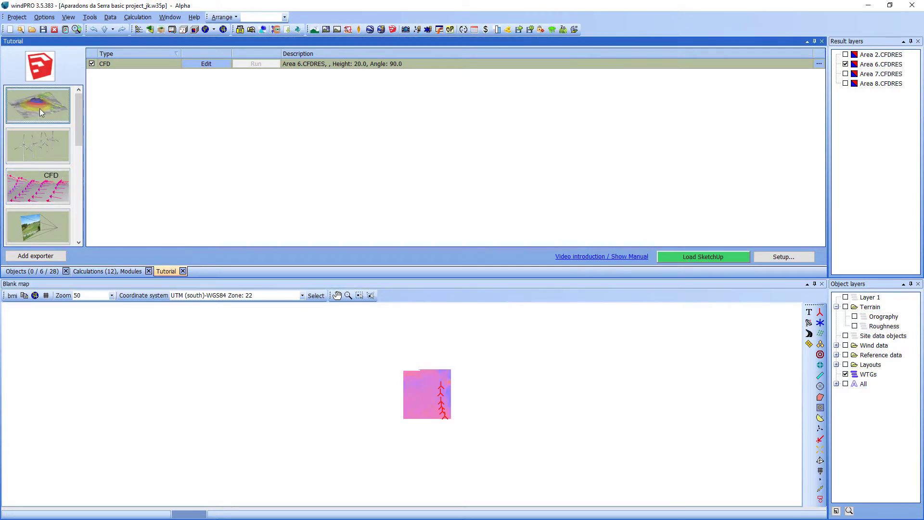
Step: Add a surface exporter textured with Blank map over the area of interest, with surface elevation from TIN
left_click(40, 111)
left_click(205, 175)
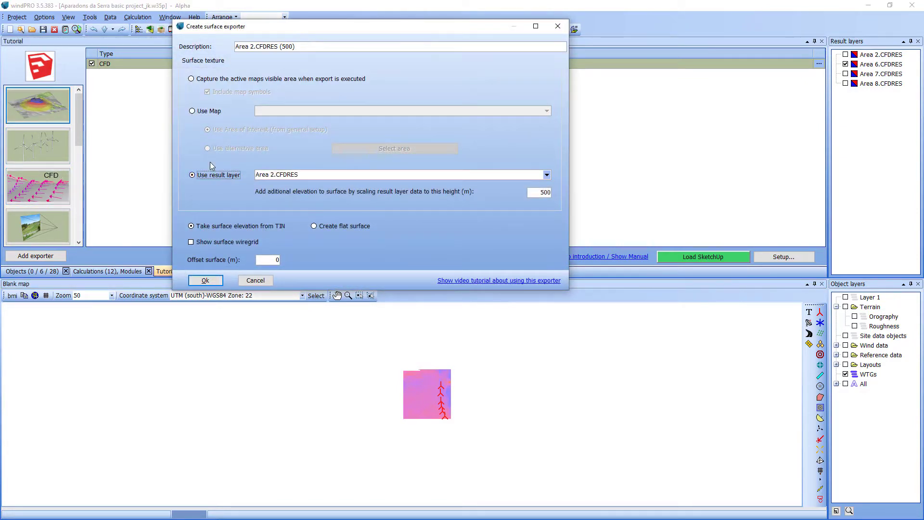
left_click(202, 112)
left_click(331, 112)
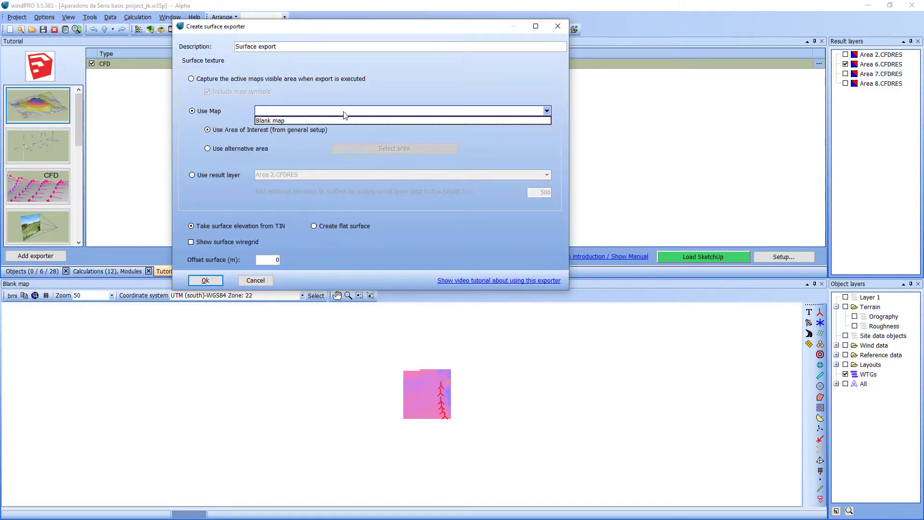
left_click(289, 119)
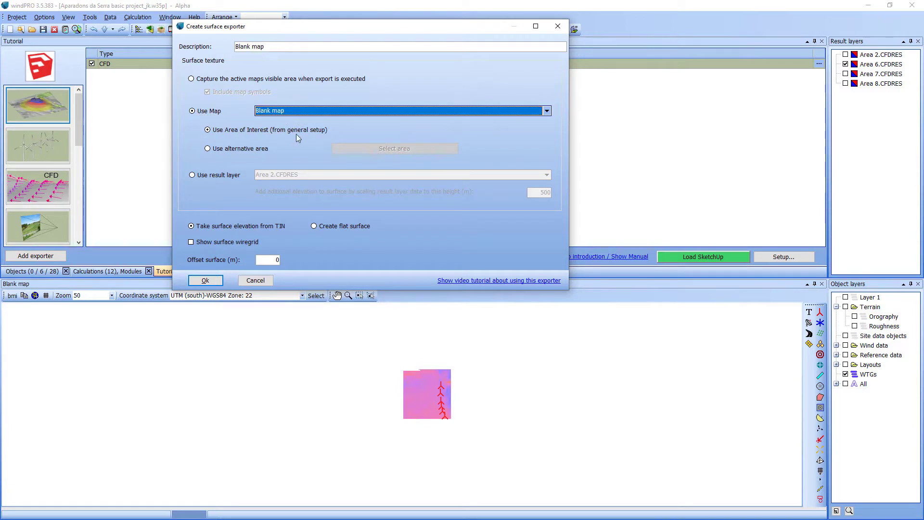
left_click(205, 280)
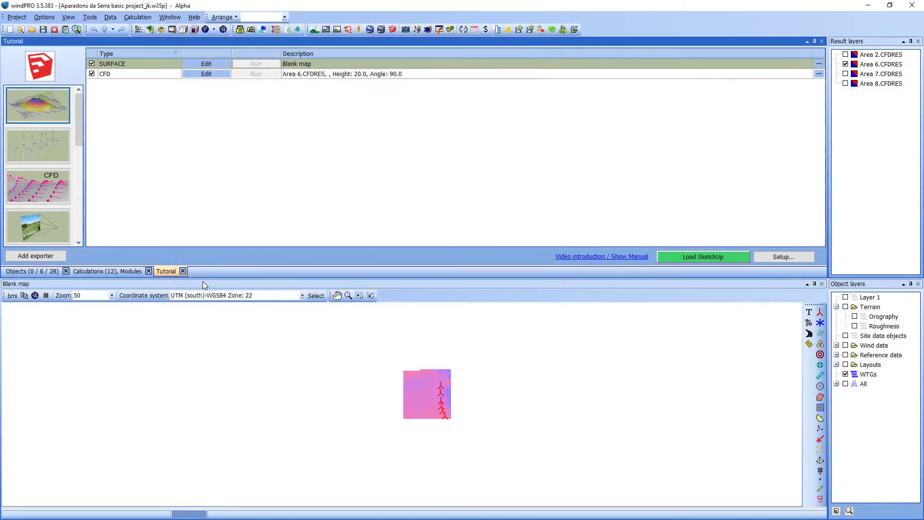
Step: Add a WTG exporter for all visible WTG objects with the turbine heading set to 270°
left_click(53, 142)
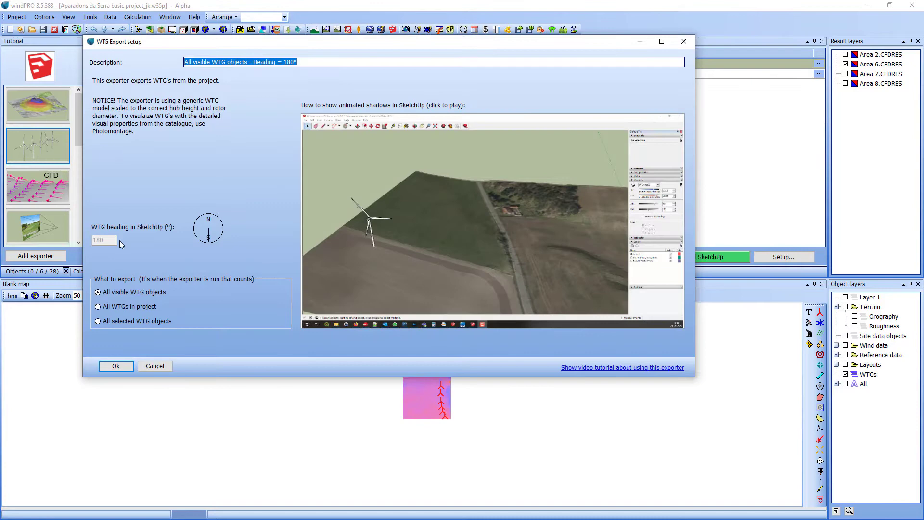
left_click_drag(203, 227, 196, 227)
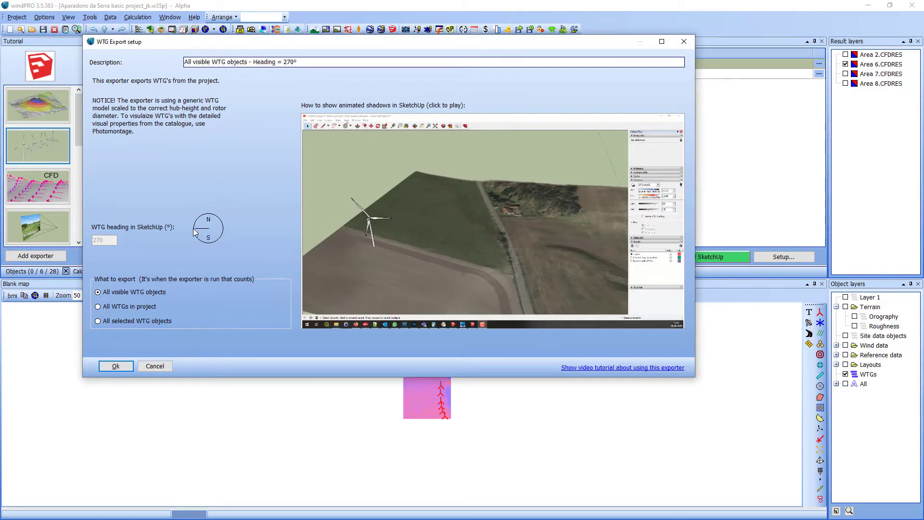
left_click(115, 366)
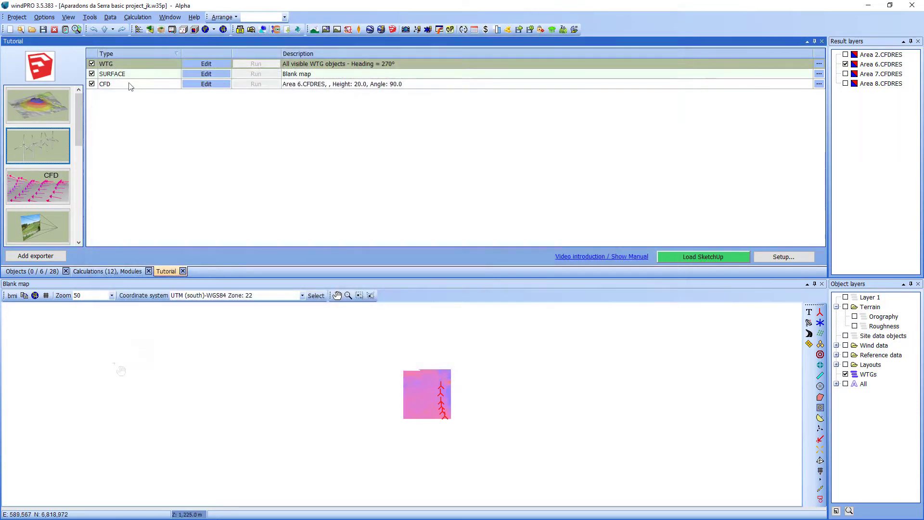
Step: Load the linked SketchUp project, and switch back to windPRO to run the selected WTG, SURFACE and CFD exporters
left_click(691, 260)
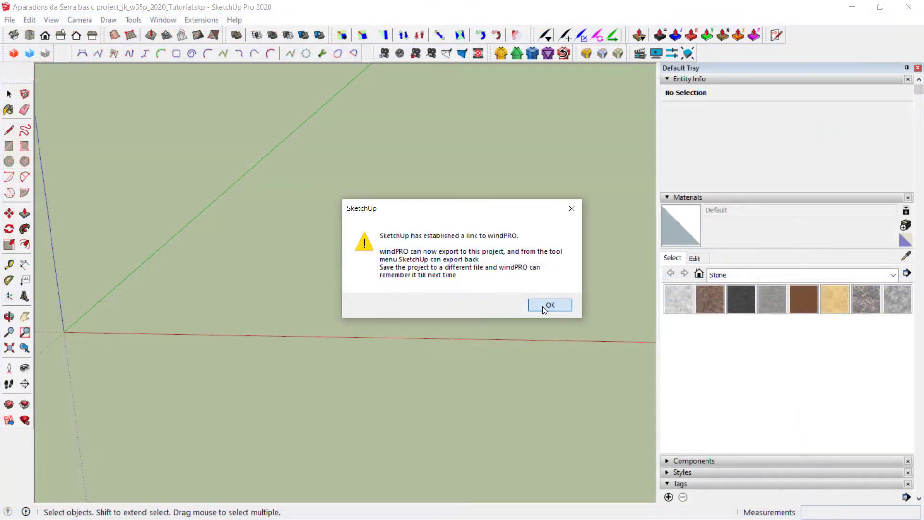
left_click(544, 306)
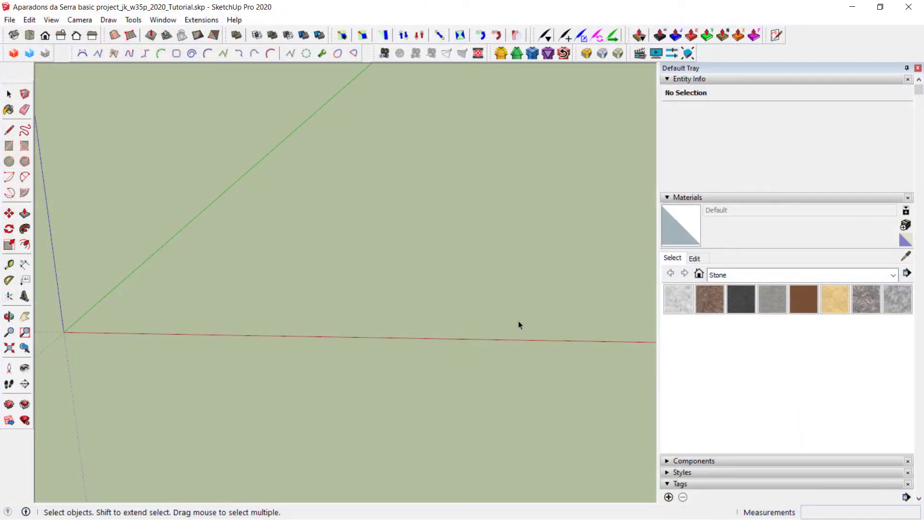
key("alt+Tab")
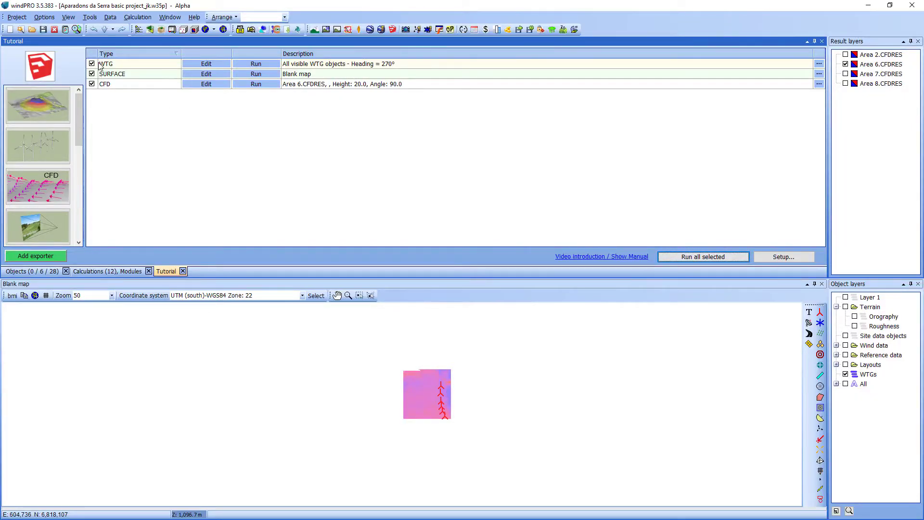
left_click(699, 259)
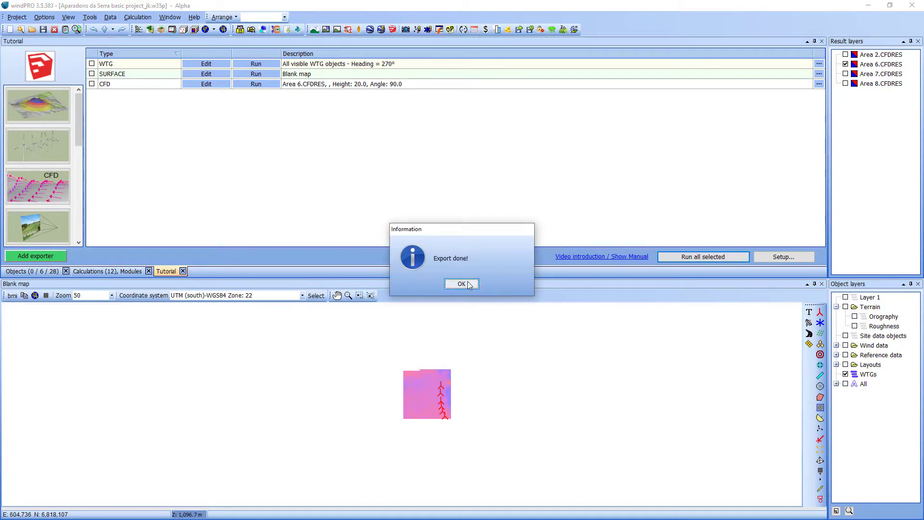
left_click(467, 286)
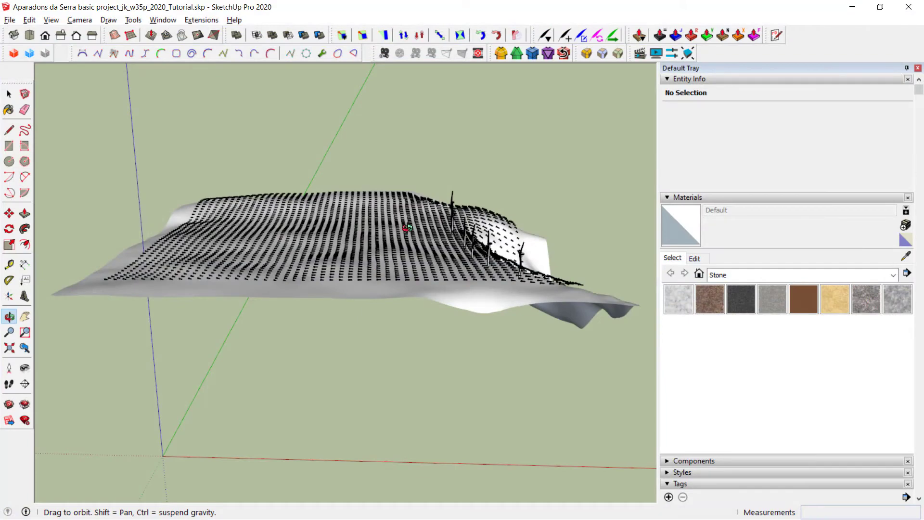
Step: Turn off the display of edges and profiles in the exported SketchUp model, viewing the arrows around the turbines up close
left_click_drag(407, 227, 292, 325)
left_click_drag(459, 312, 465, 272)
left_click_drag(364, 282, 441, 345)
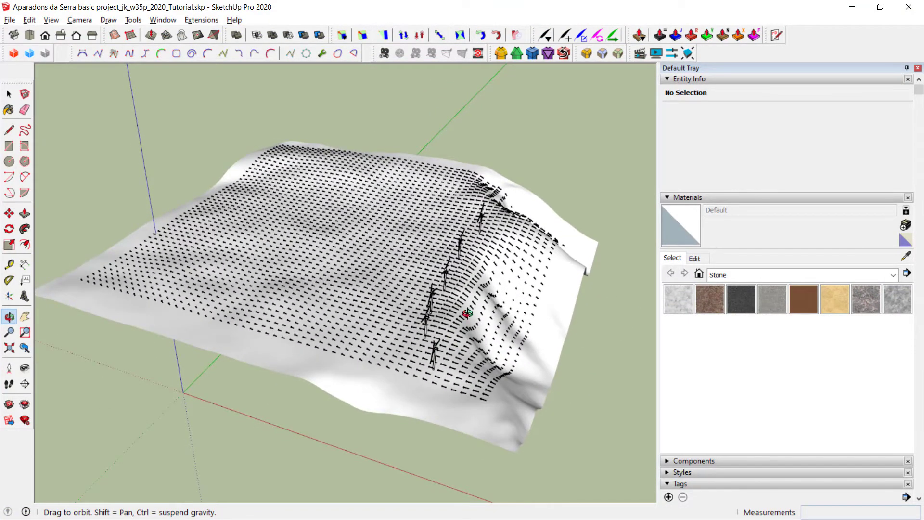
scroll(467, 313, "up", 10)
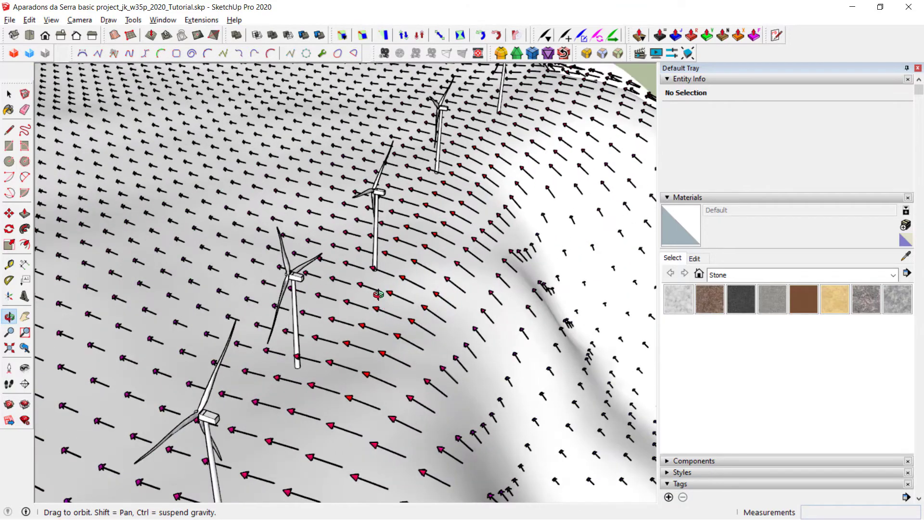
left_click(51, 20)
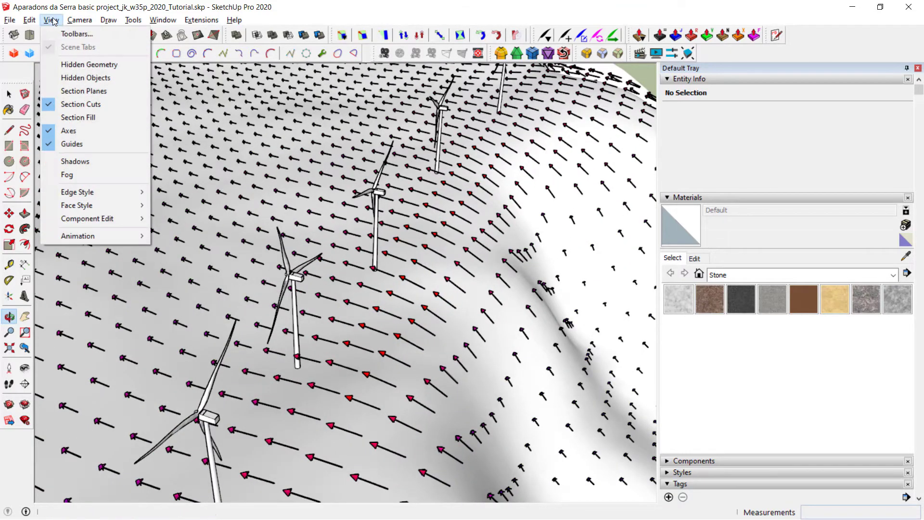
mouse_move(116, 200)
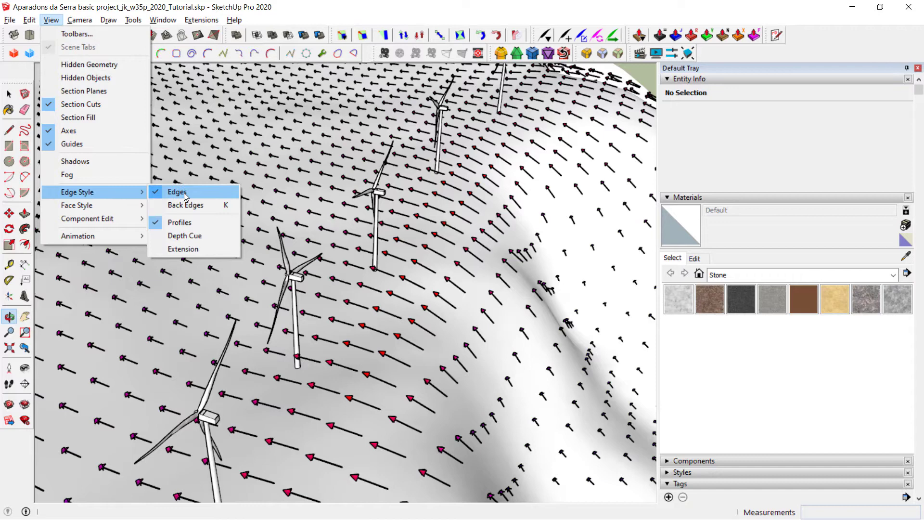
left_click(250, 197)
left_click(51, 20)
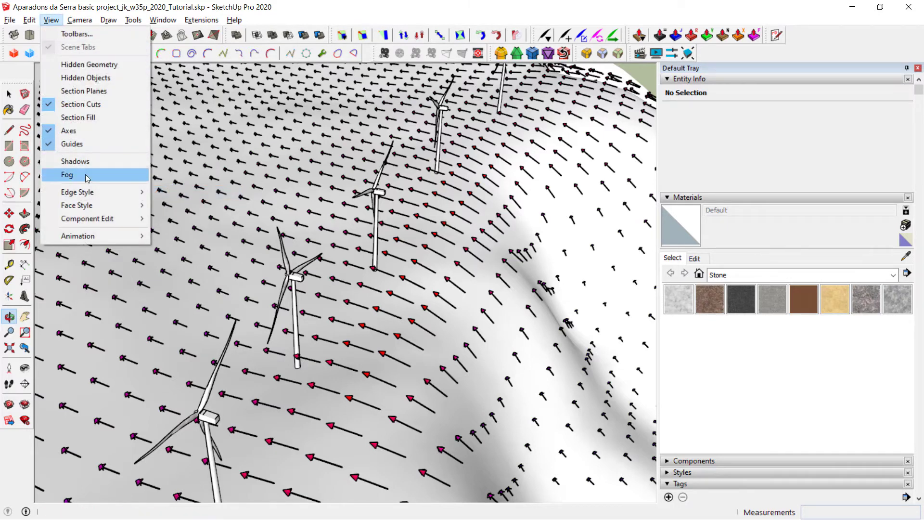
mouse_move(117, 193)
left_click(181, 226)
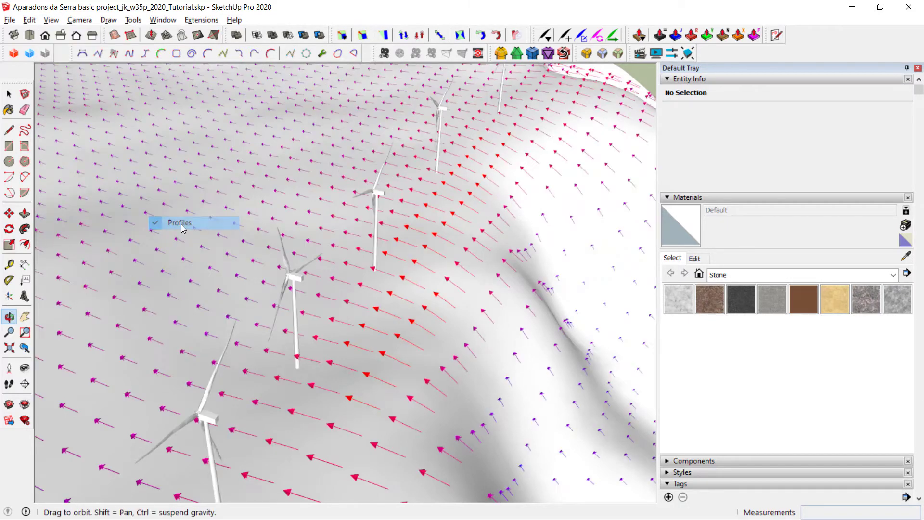
Step: Start the wind turbine rotors spinning with Rotate wtgs, viewing the whole row of turbines
left_click_drag(249, 282, 327, 321)
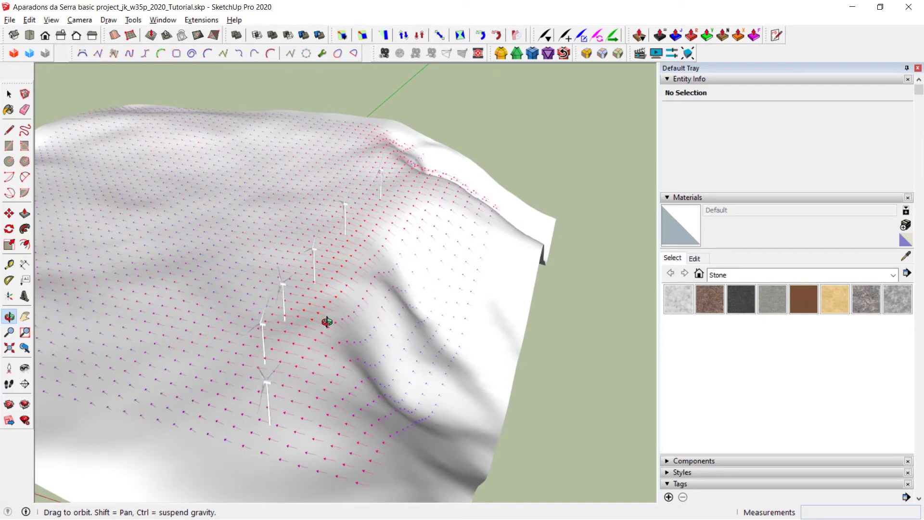
left_click(133, 20)
left_click(163, 415)
Step: Display shadows in the model and set the shadow time to 07:13, with the turbine row in view
scroll(736, 431, "down", 5)
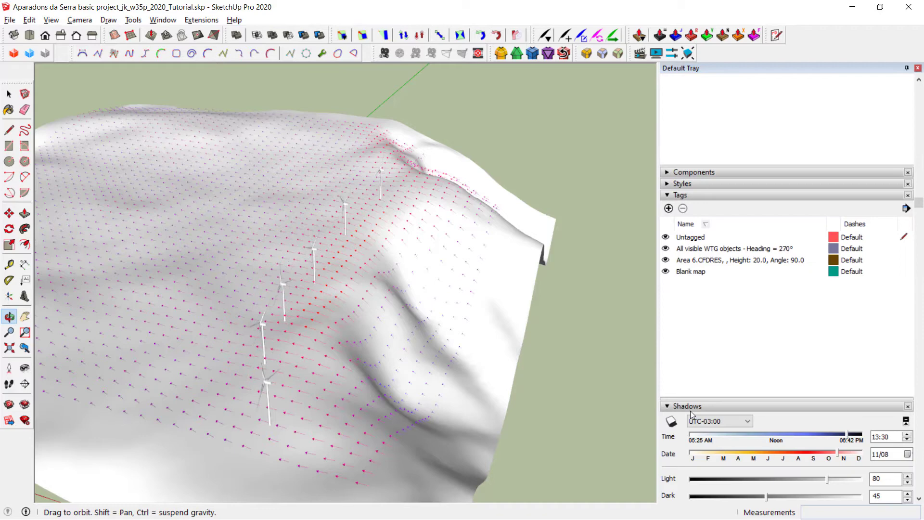
left_click(671, 421)
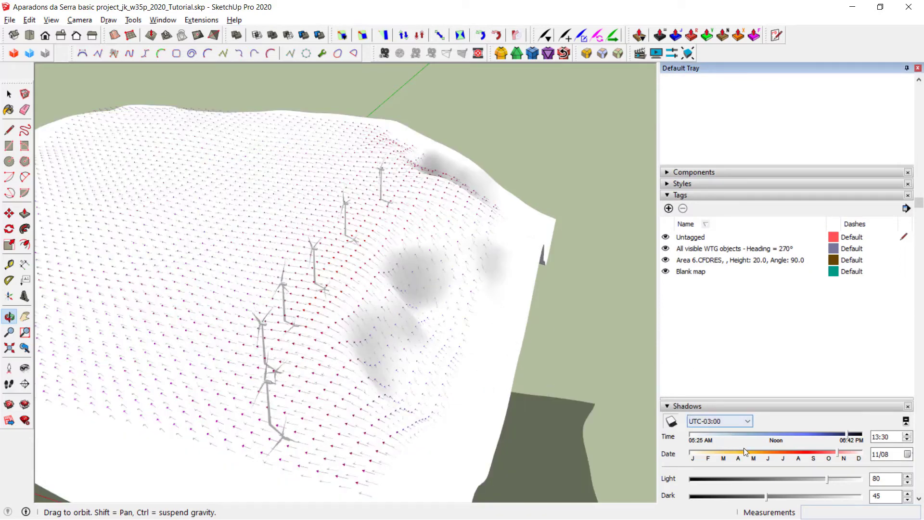
left_click_drag(838, 442, 714, 433)
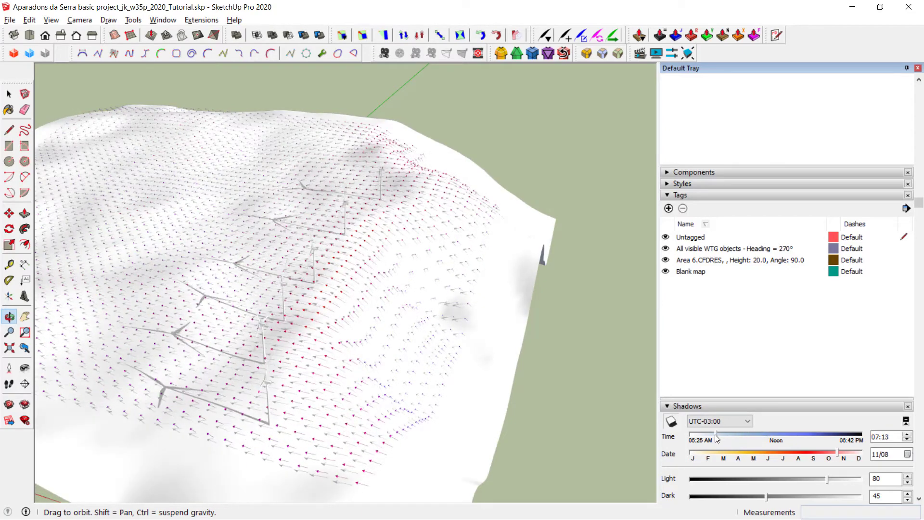
left_click_drag(380, 326, 315, 325)
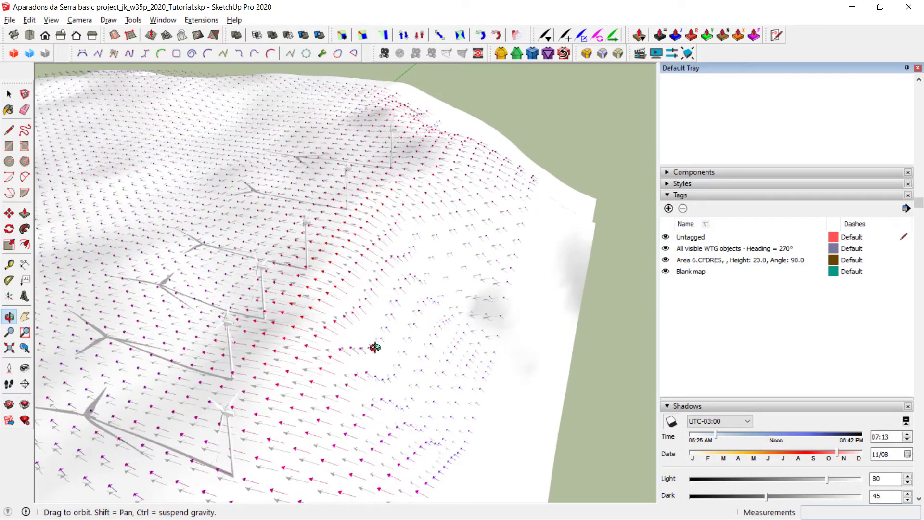
Step: Turn off the shadow display and stop the rotation of the wind turbine rotors
left_click(671, 421)
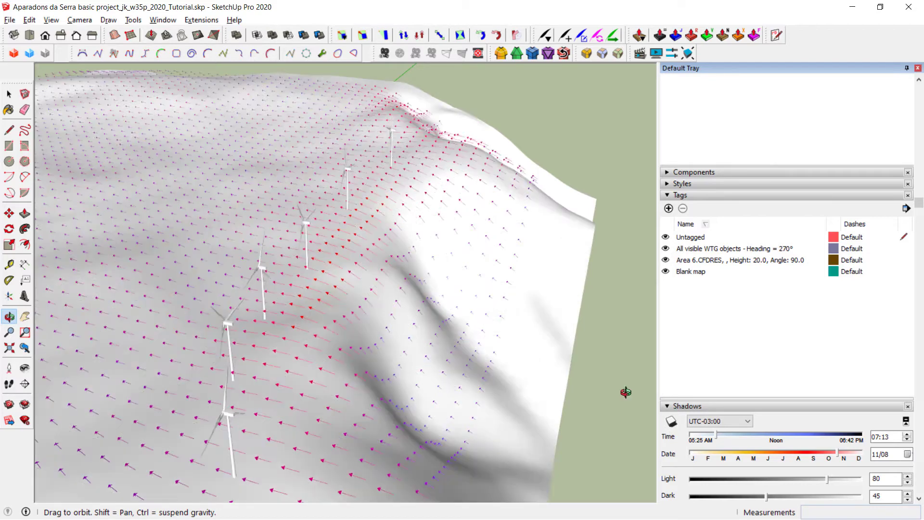
left_click(133, 20)
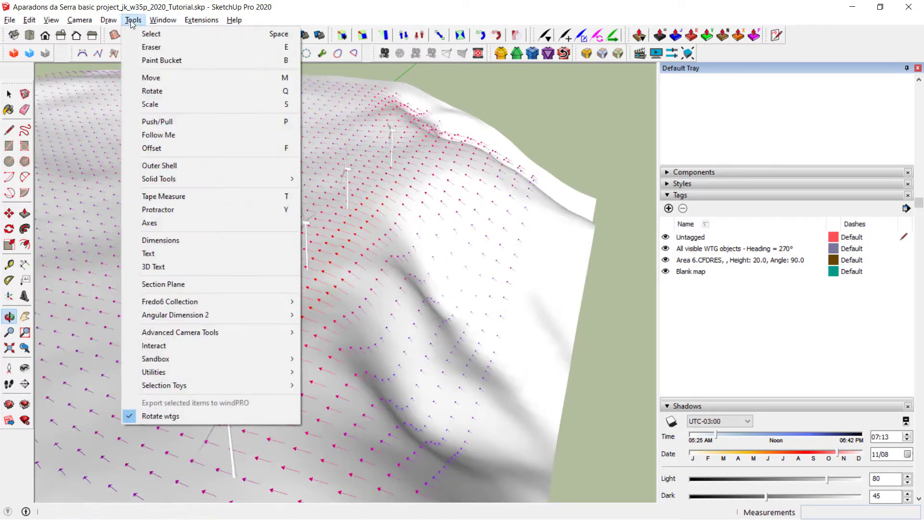
left_click(145, 416)
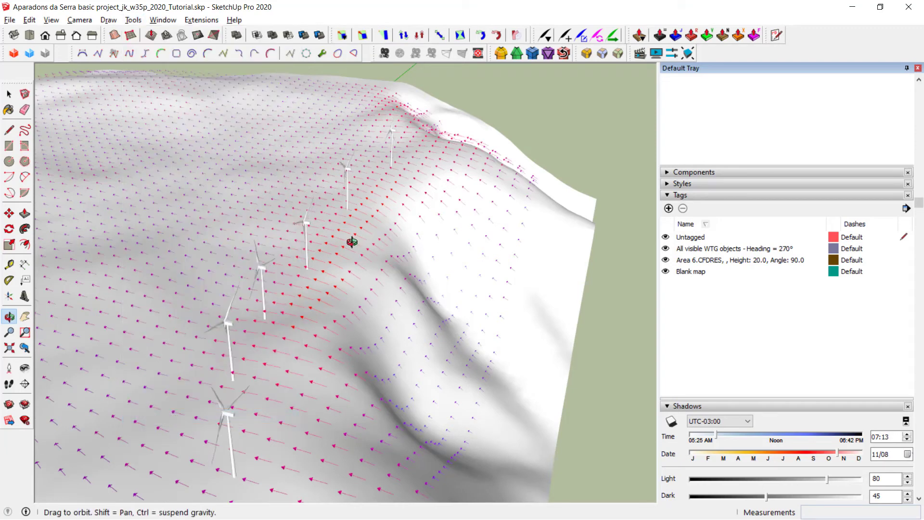
Step: Switch to windPRO and change the CFD exporter to export all heights, but only at WTG positions
key("alt+Tab")
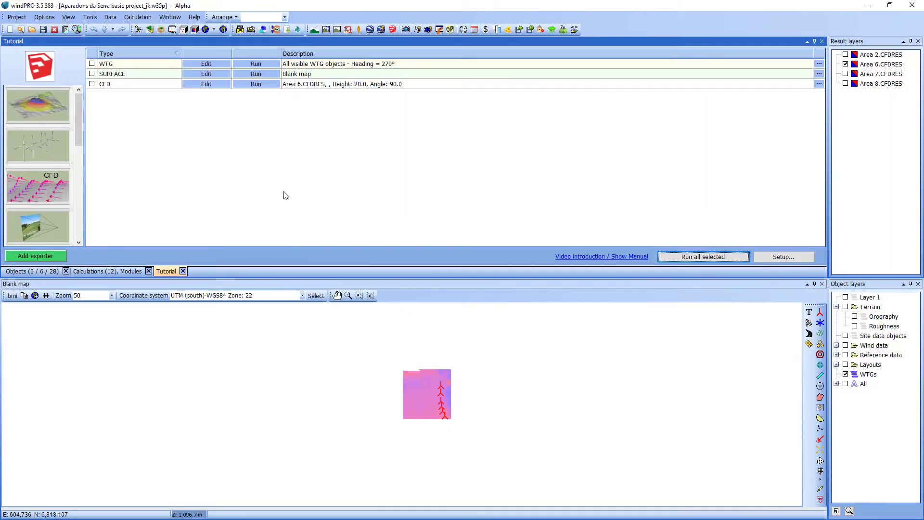
left_click(215, 87)
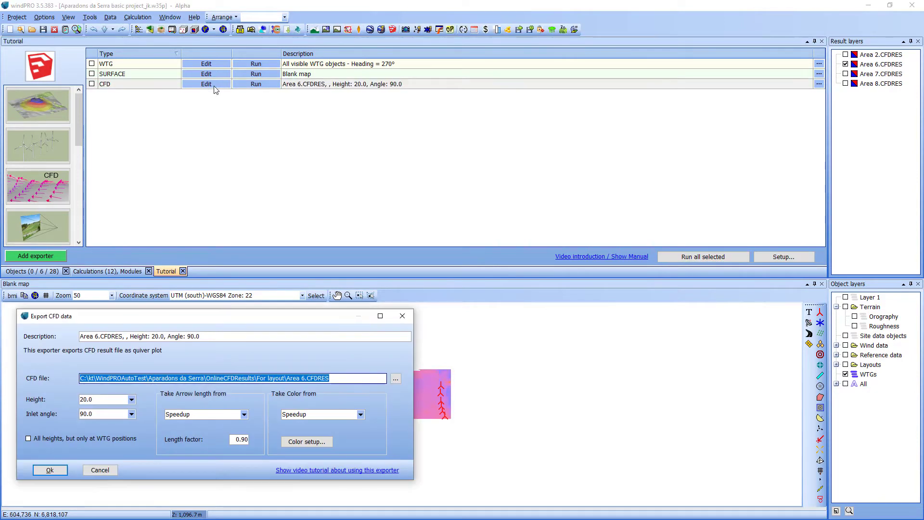
left_click(29, 439)
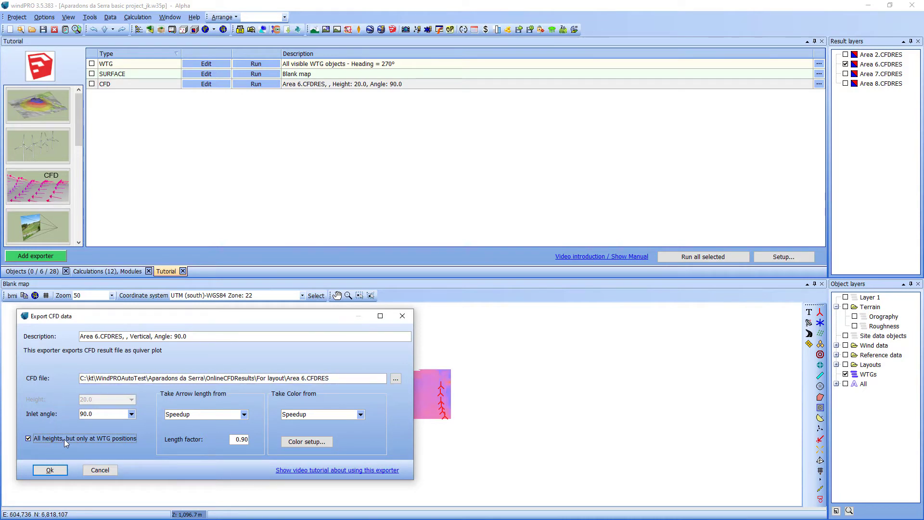
left_click(50, 470)
Step: Run the modified CFD exporter, acknowledge the finished export and return to SketchUp
left_click(260, 85)
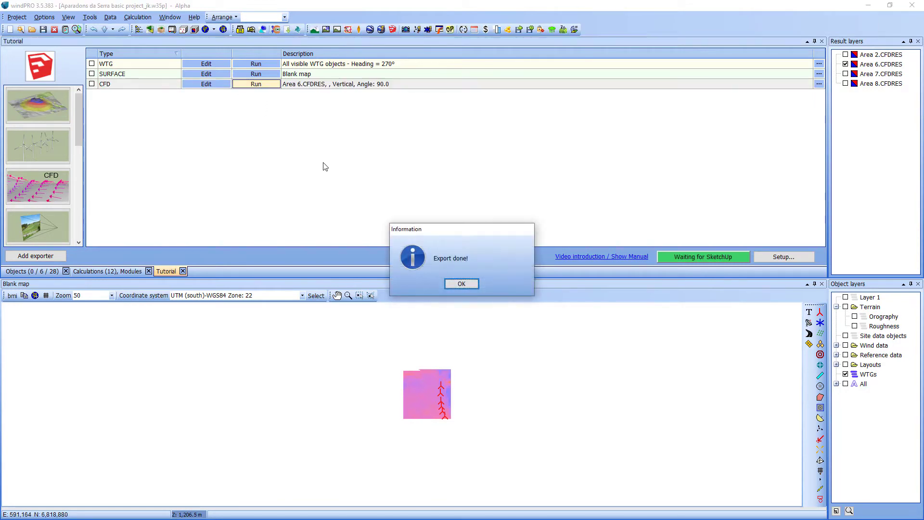
left_click(457, 286)
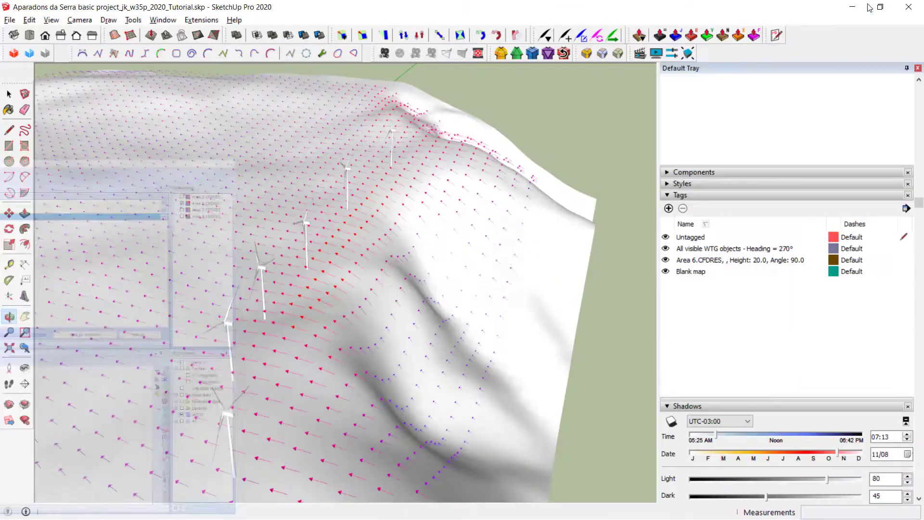
left_click(868, 5)
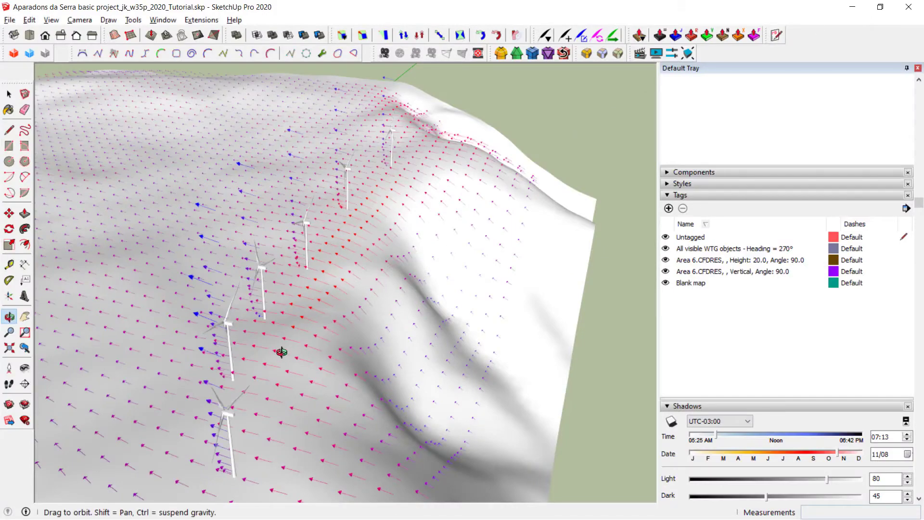
Step: Hide the Blank map terrain surface and export the remaining turbines and flow arrows as a model for Google Earth
left_click_drag(266, 389, 631, 288)
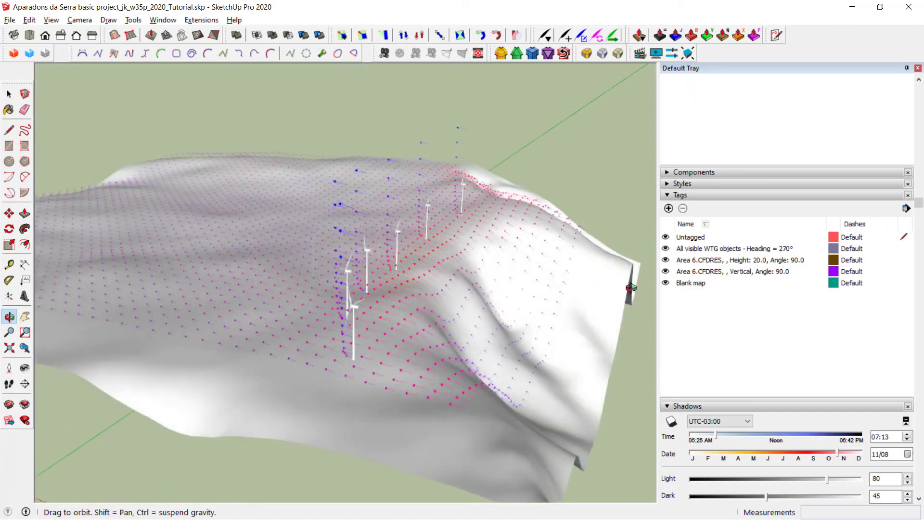
left_click(666, 283)
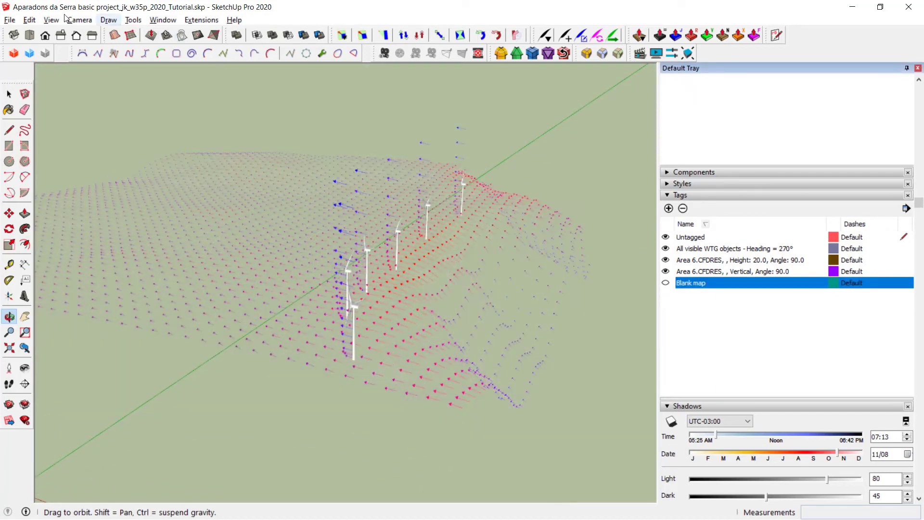
left_click(12, 21)
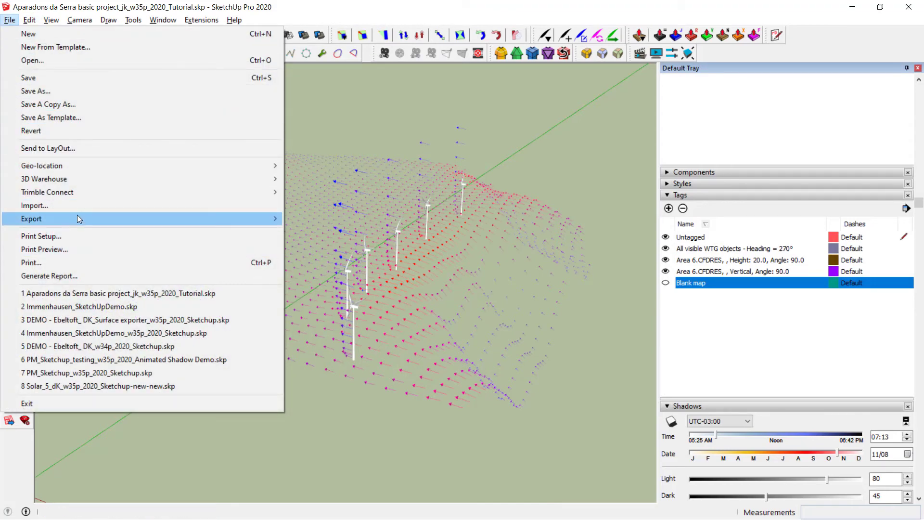
mouse_move(78, 217)
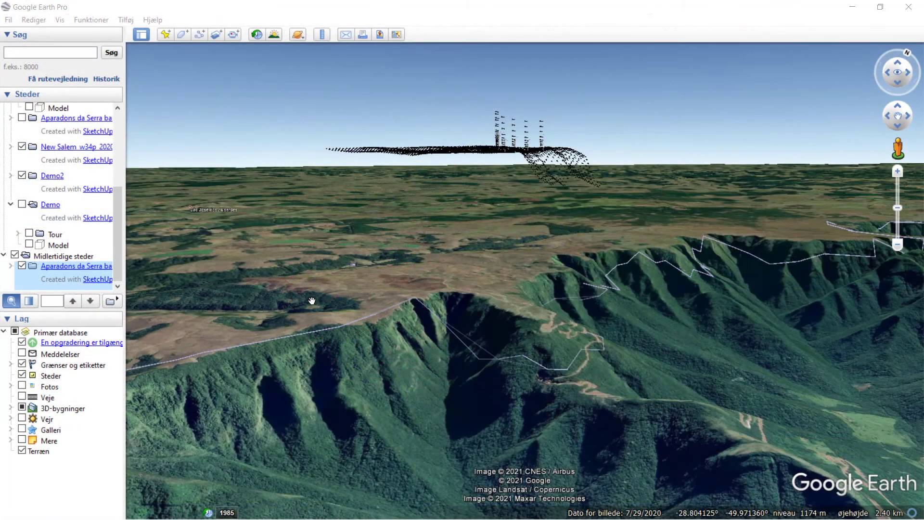
Step: Switch to Google Earth Pro and open the properties of the Model in the temporary Aparadons da Serra folder
left_click(10, 267)
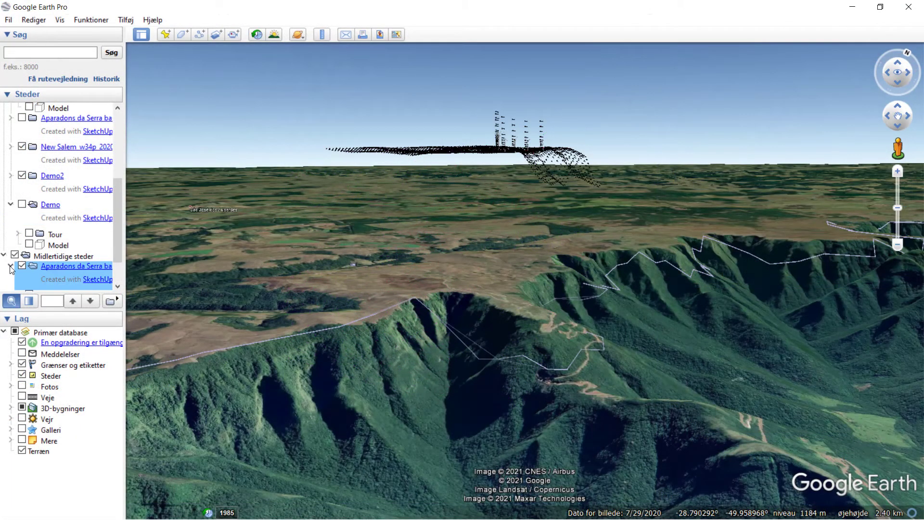
scroll(36, 258, "down", 1)
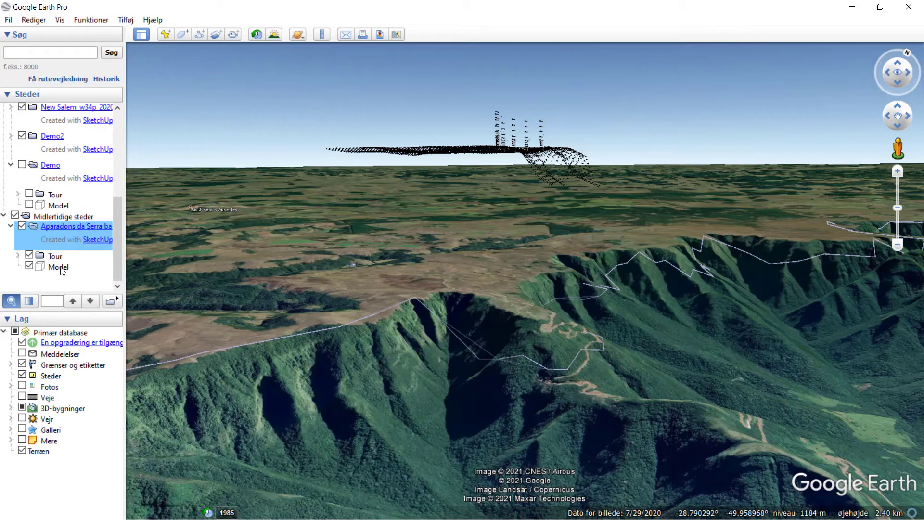
right_click(60, 268)
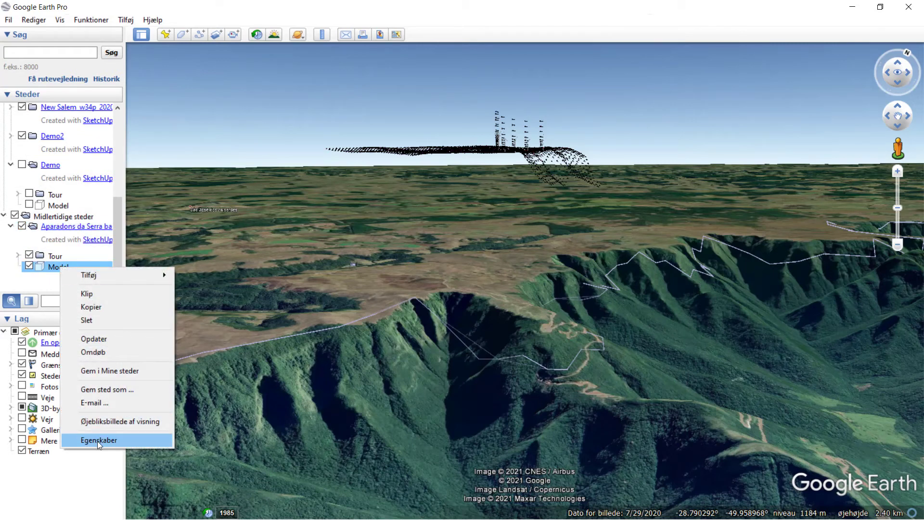